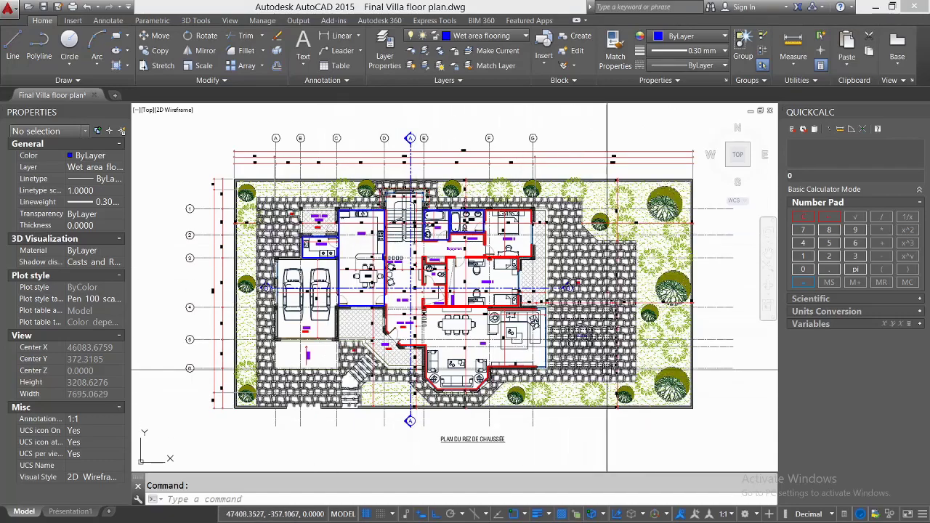
Inspect the red skirting polylines around the living room, bedrooms and corridor of the villa floor plan
mouse_move(520, 344)
middle_mouse_down()
mouse_move(527, 317)
mouse_move(517, 331)
middle_mouse_up()
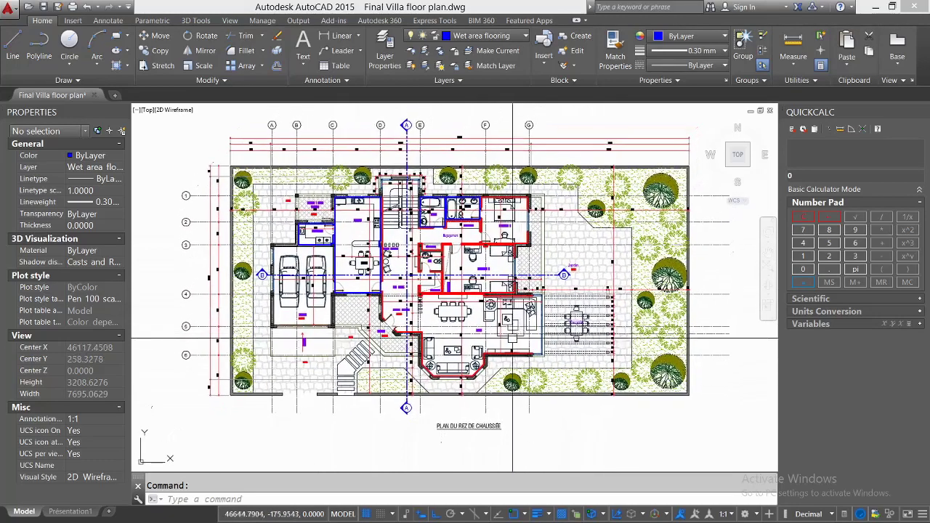
left_click(440, 297)
scroll(438, 298, "up", 2)
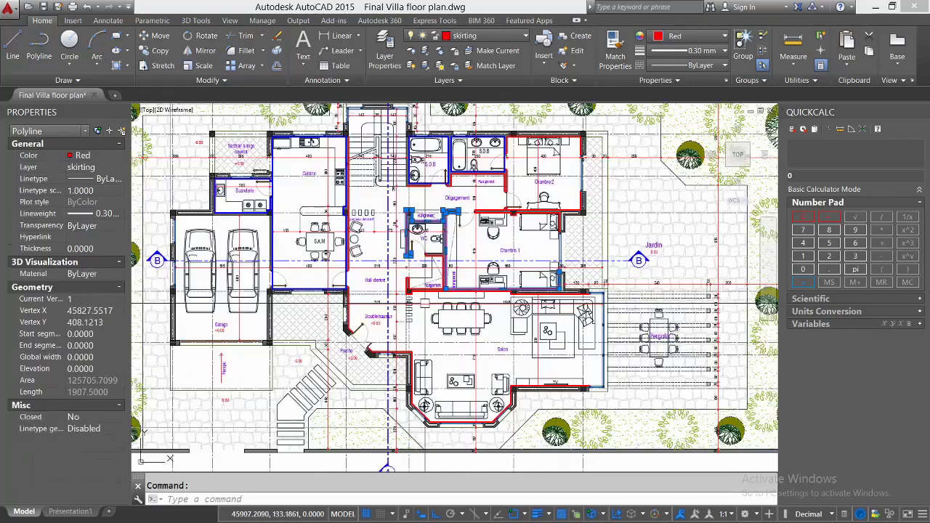
left_click(423, 285)
middle_click_drag(370, 181, 427, 304)
key("Escape")
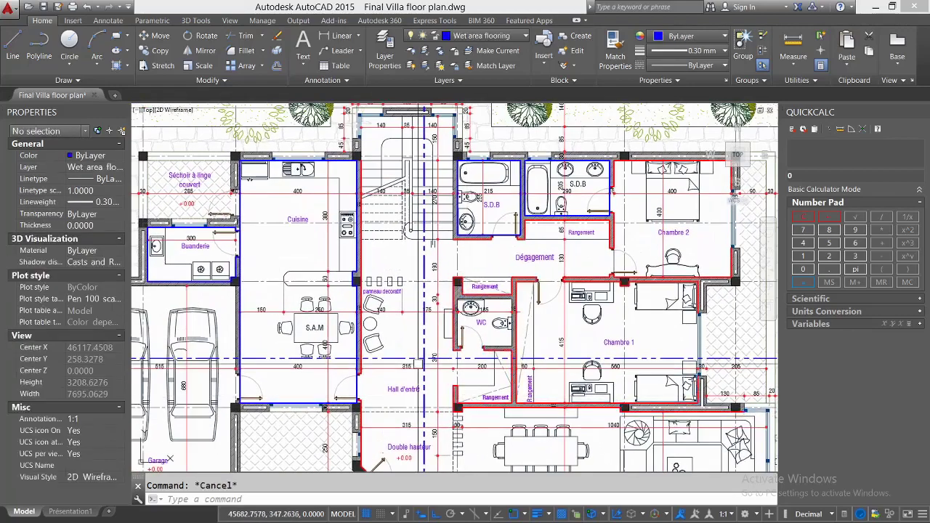
middle_click_drag(203, 262, 263, 263)
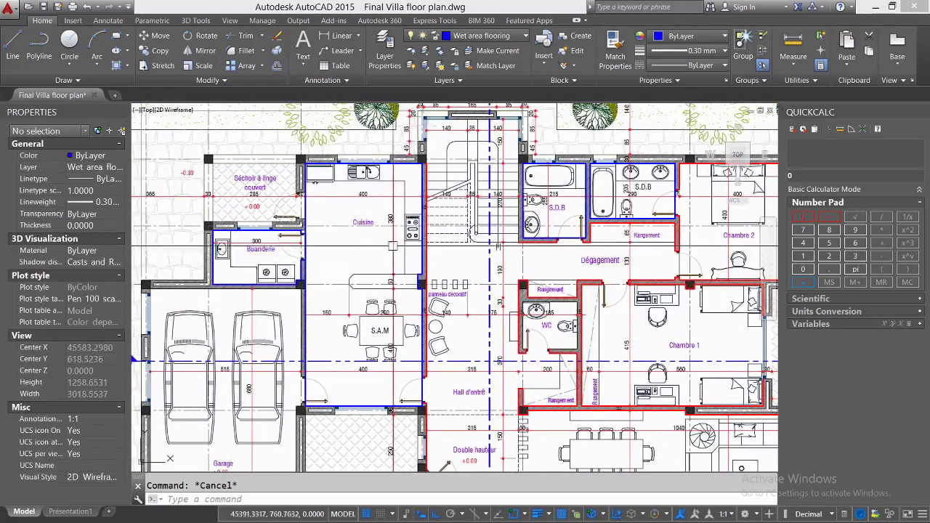
middle_click_drag(544, 191, 434, 225)
scroll(457, 232, "down", 2)
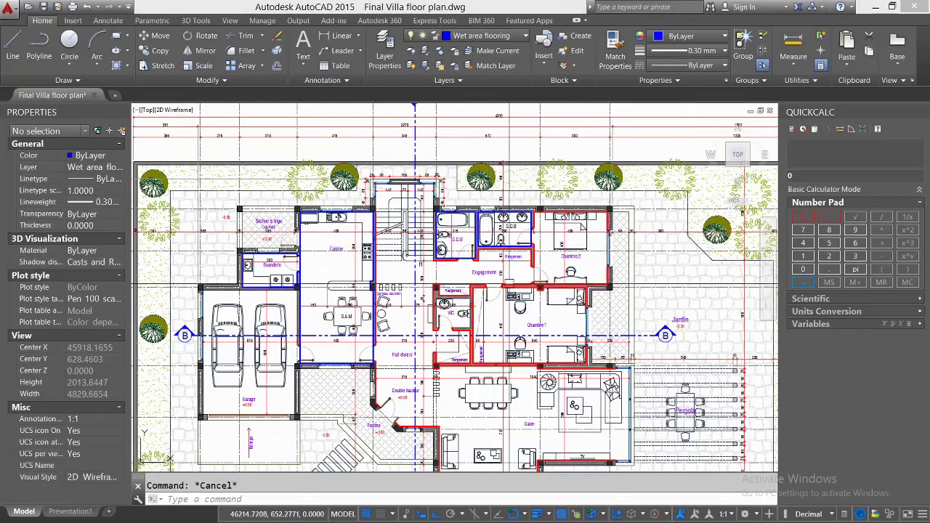
scroll(468, 238, "up", 1)
left_click(451, 234)
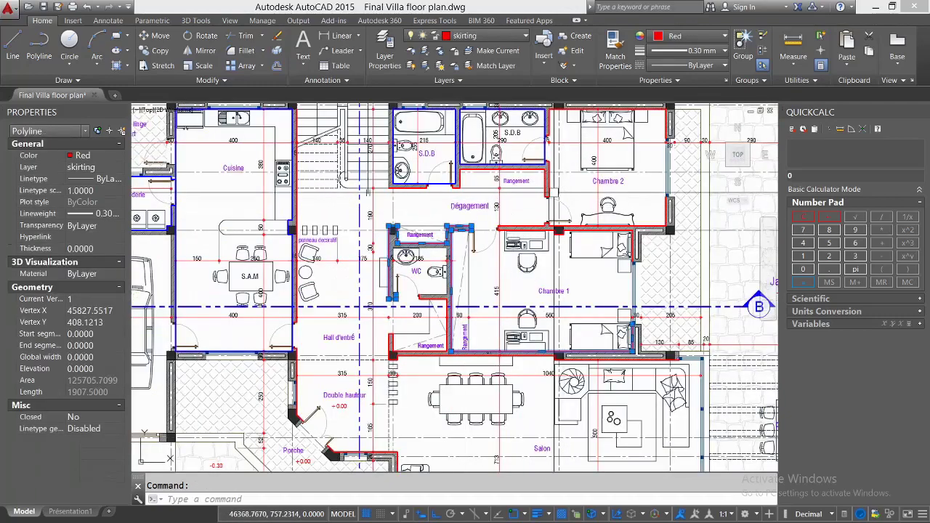
left_click(549, 188)
key("Escape")
Inspect the blue wet area flooring polylines around the kitchen, laundry and bathrooms, and clear the selection
middle_click_drag(436, 290, 478, 346)
left_click(503, 220)
left_click(465, 239)
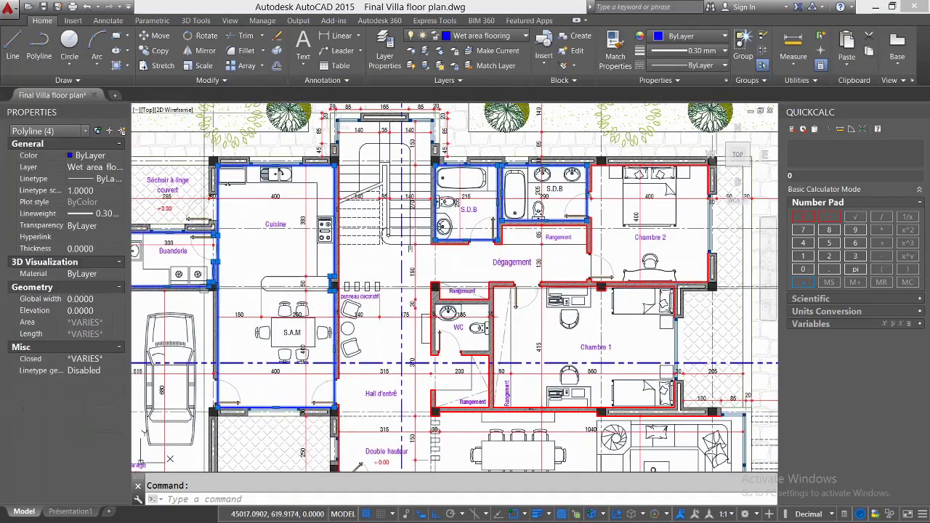
key("Escape")
scroll(536, 323, "down", 4)
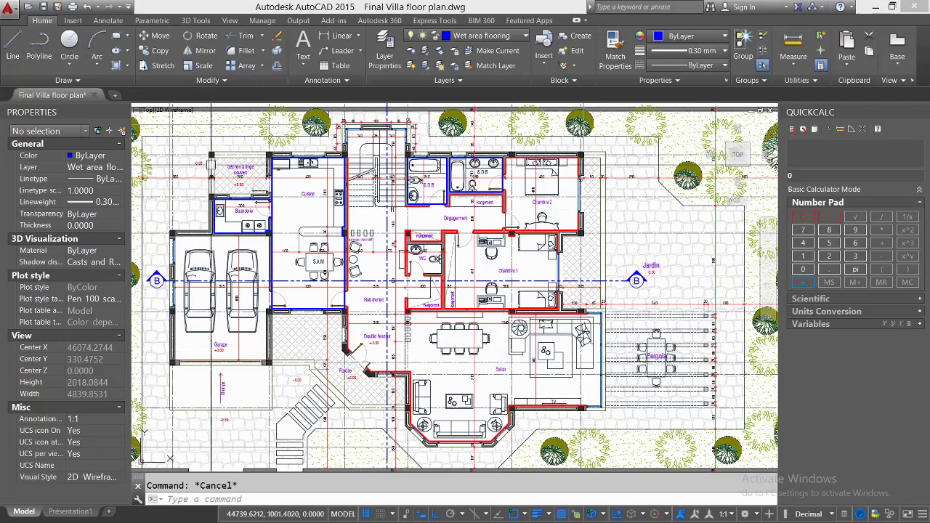
Load the Total_Length(TL) LISP application from the Project folder and close the load dialog
left_click(263, 20)
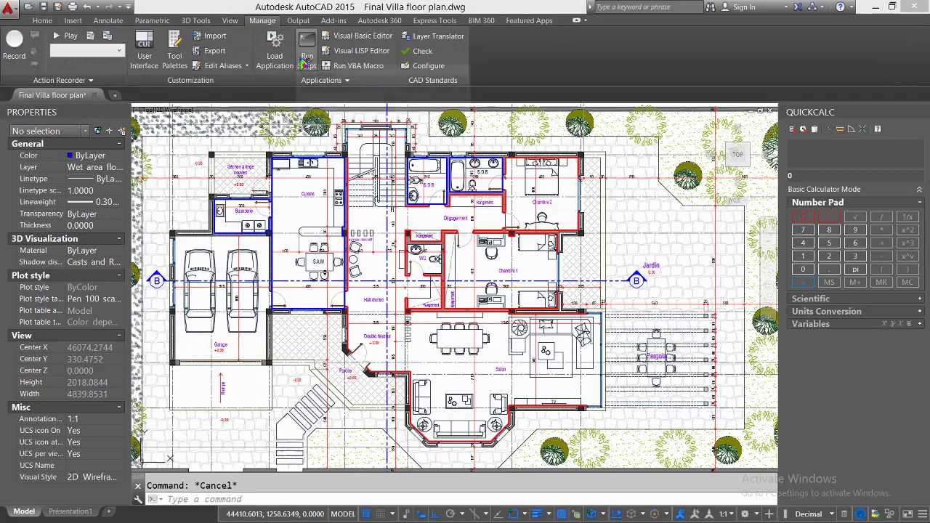
left_click(279, 54)
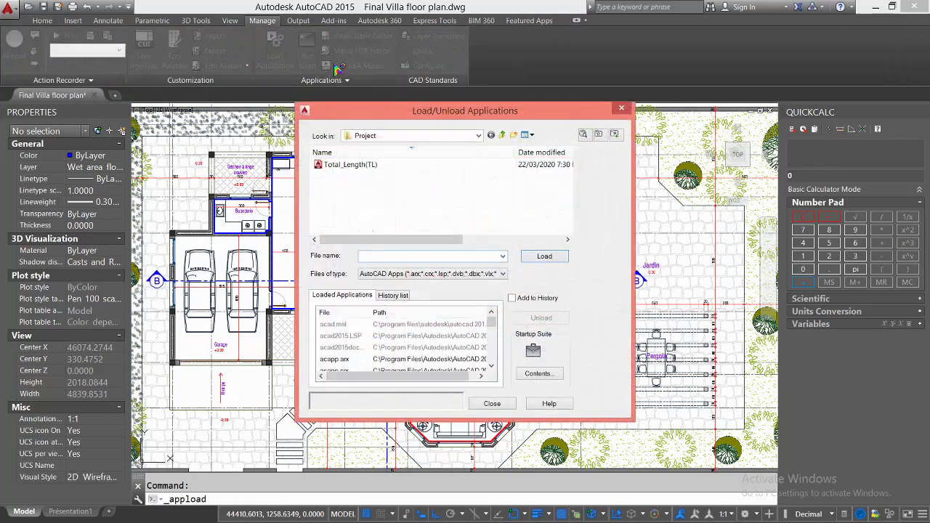
left_click(346, 173)
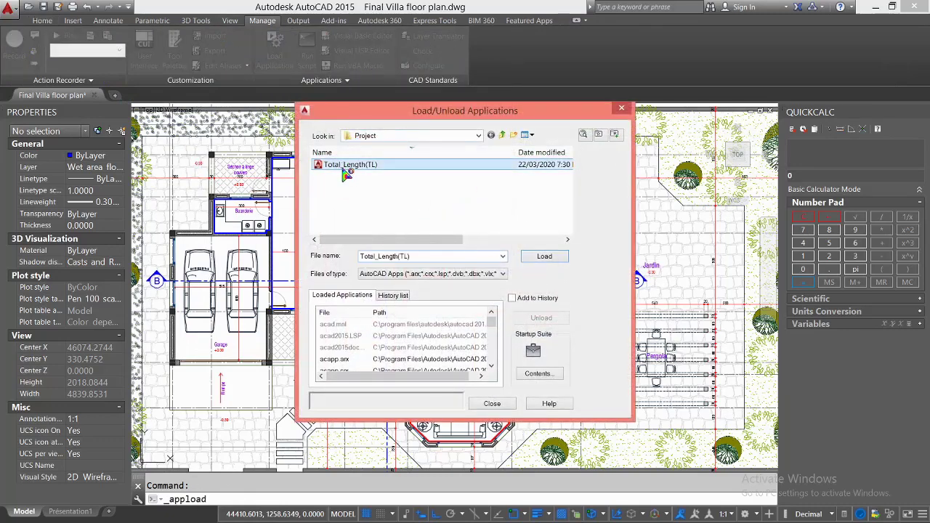
left_click(545, 257)
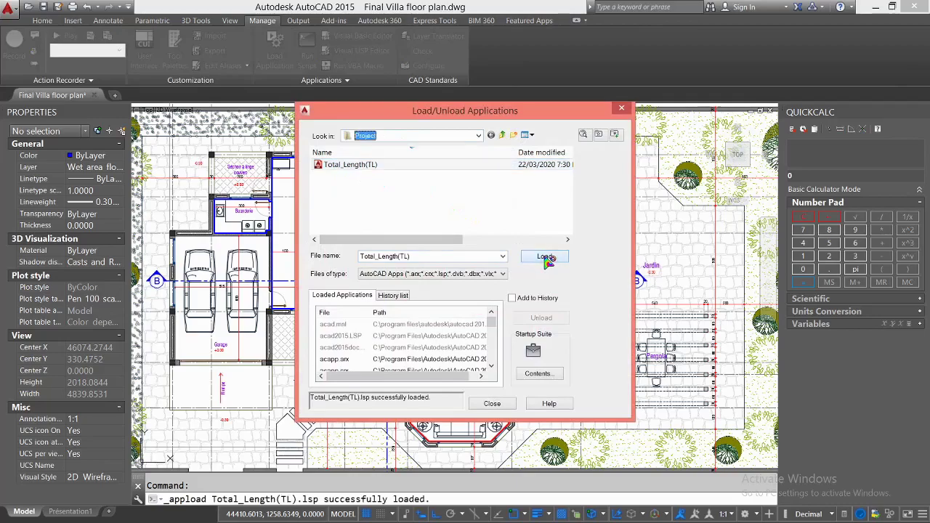
left_click(506, 404)
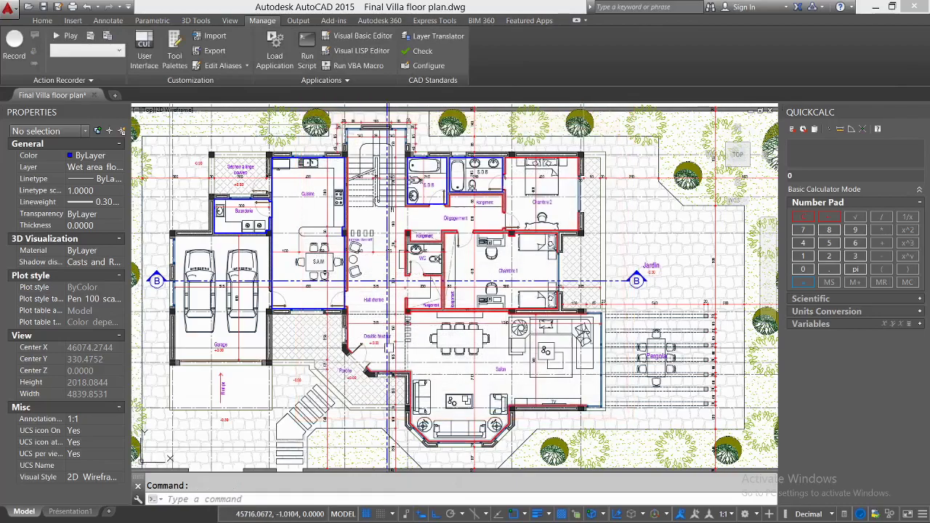
Measure the total length of all red skirting polylines with the TL command, selecting them through SELECTSIMILAR from one polyline
middle_click_drag(404, 339, 419, 303)
left_click(404, 340)
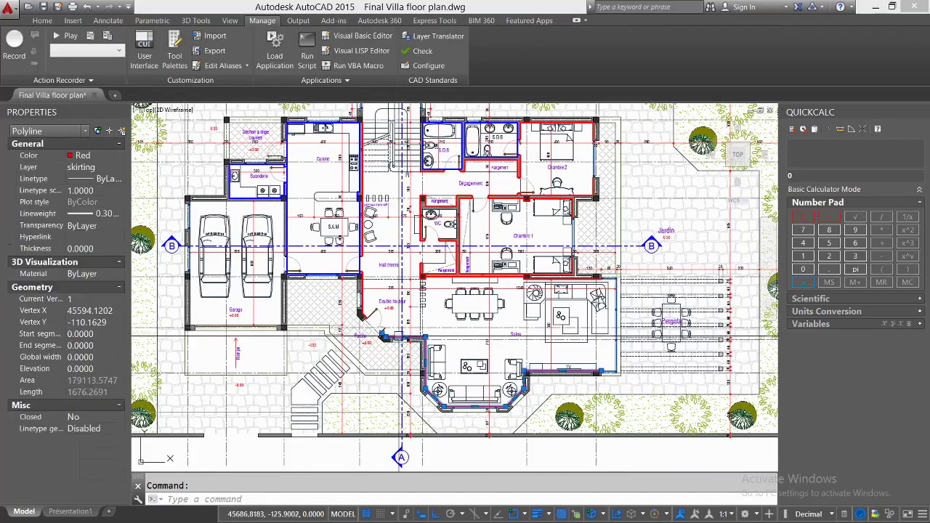
type("se")
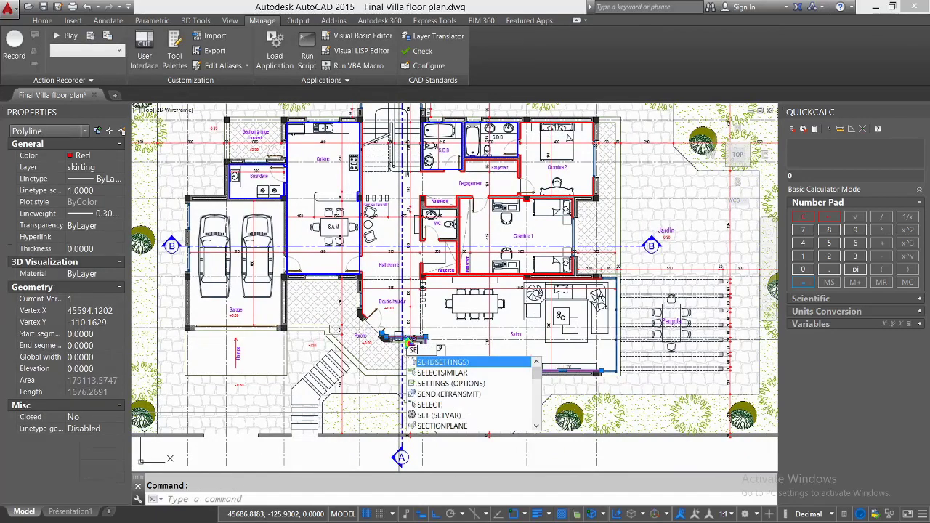
left_click(439, 373)
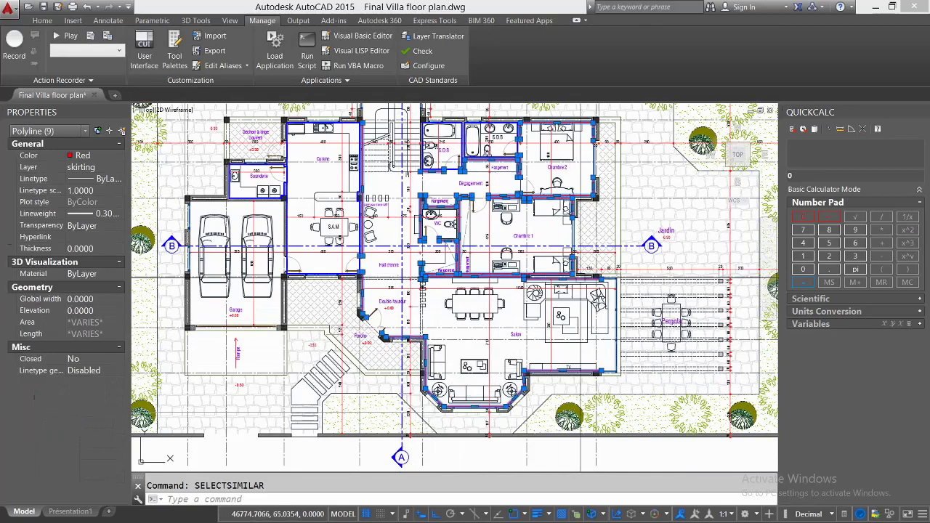
type("tl")
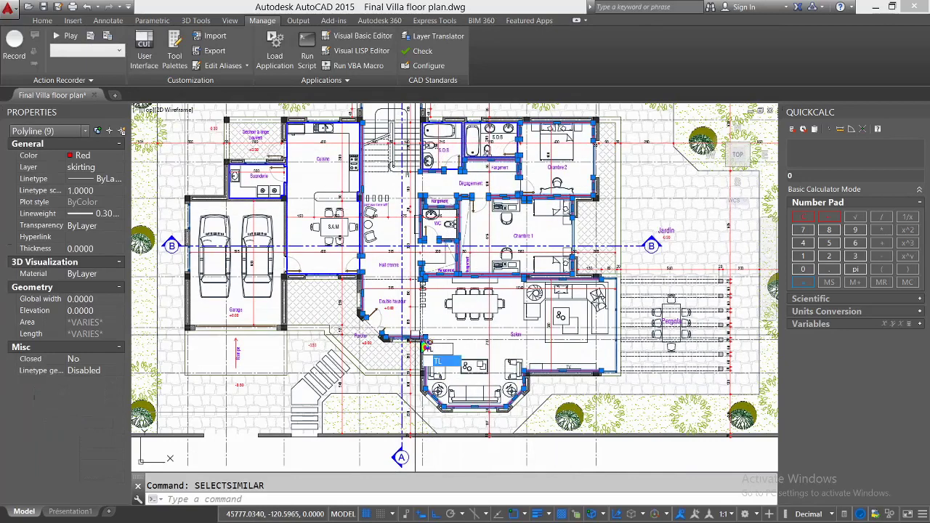
key("Return")
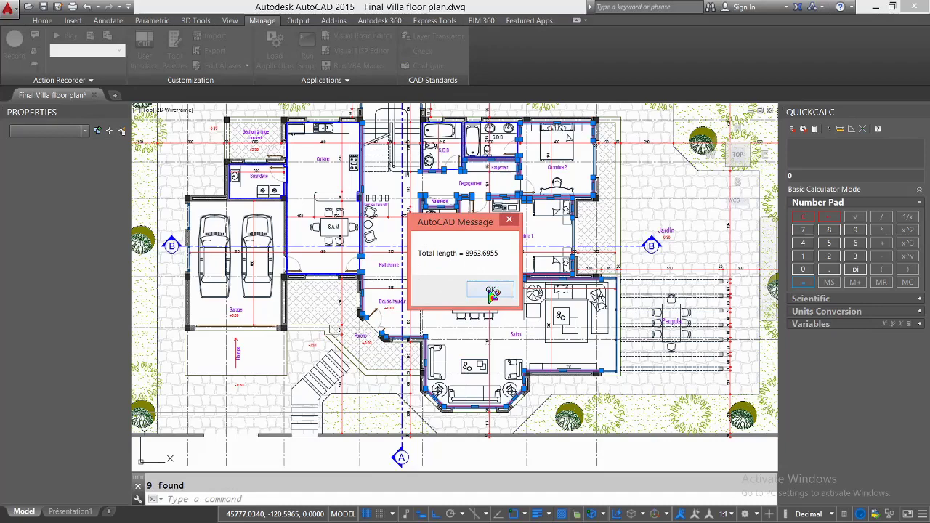
left_click(491, 291)
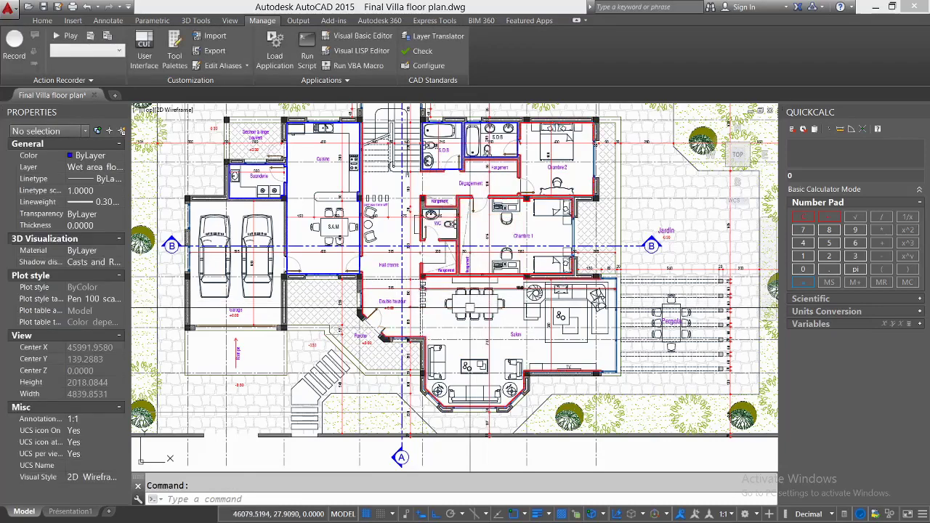
key("Escape")
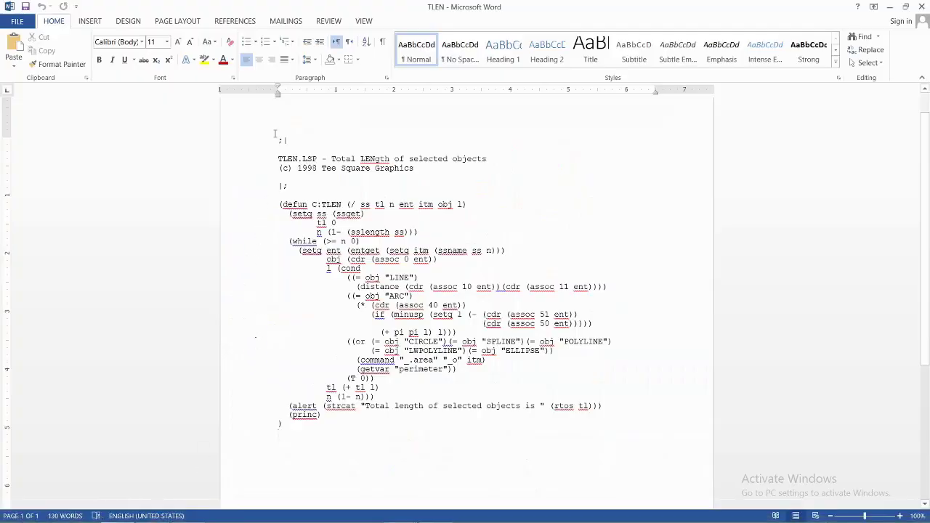
In the Word document TLEN, copy the complete TLEN.LSP code
left_click_drag(275, 134, 336, 432)
right_click(336, 338)
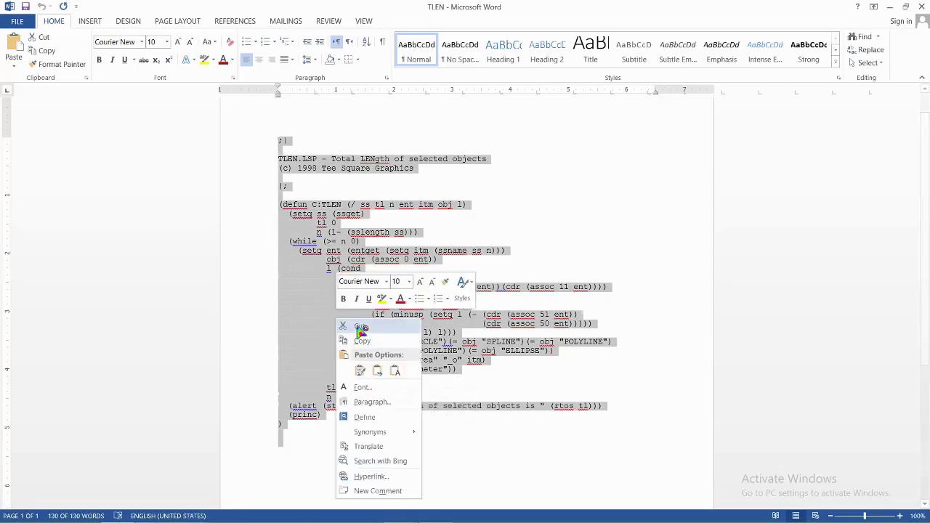
left_click(364, 342)
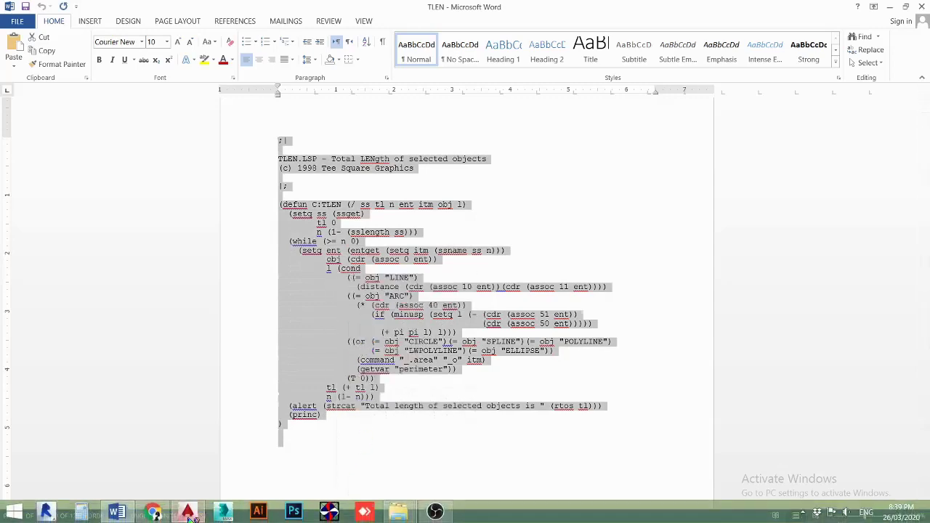
Switch to AutoCAD, paste the copied TLEN code into the command line, and accept the default CACHEMAXTOTALSIZE value
left_click(187, 512)
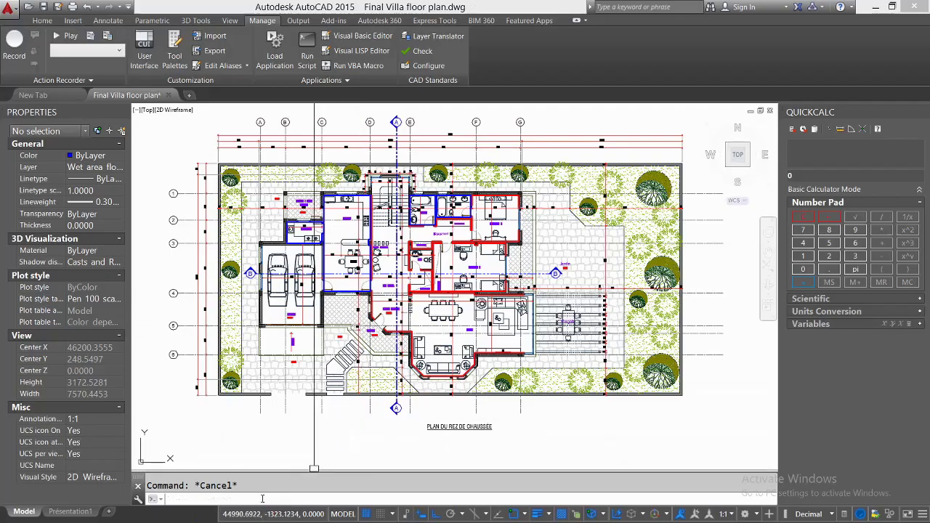
right_click(262, 498)
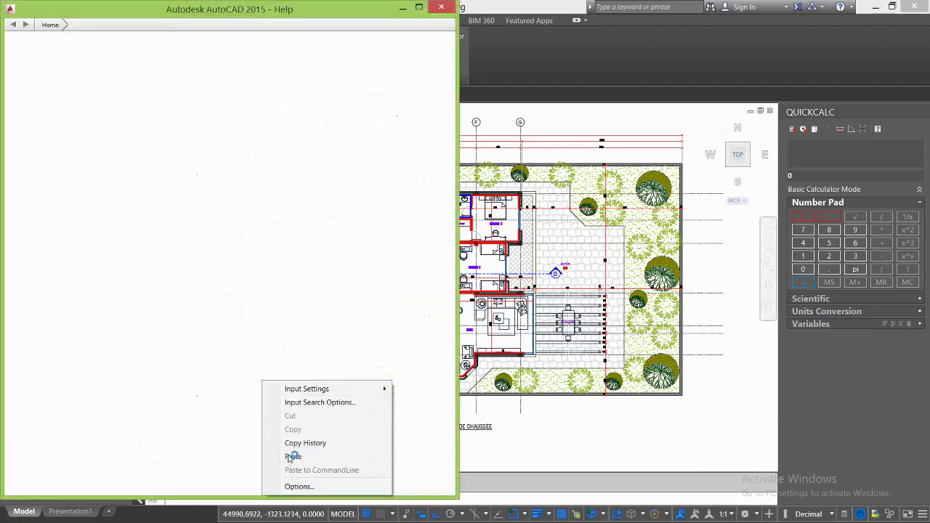
left_click(292, 456)
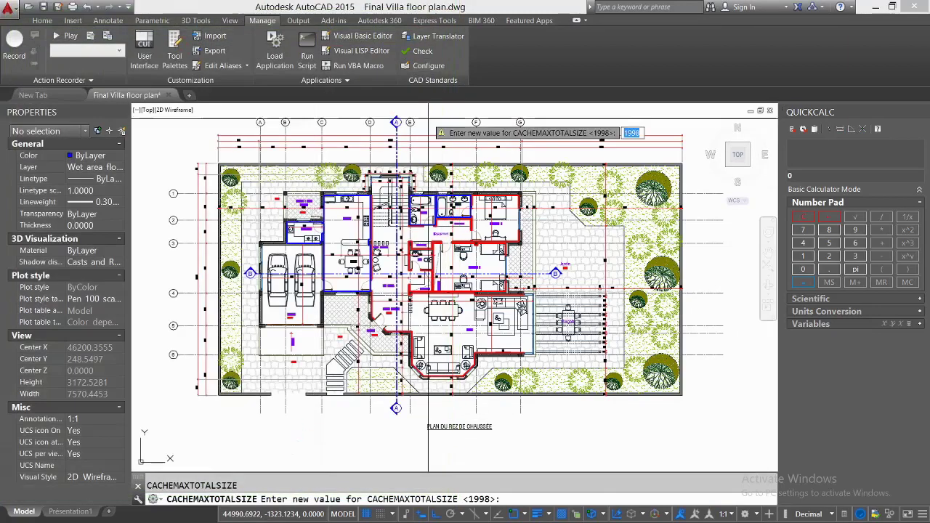
left_click(441, 6)
key("Return")
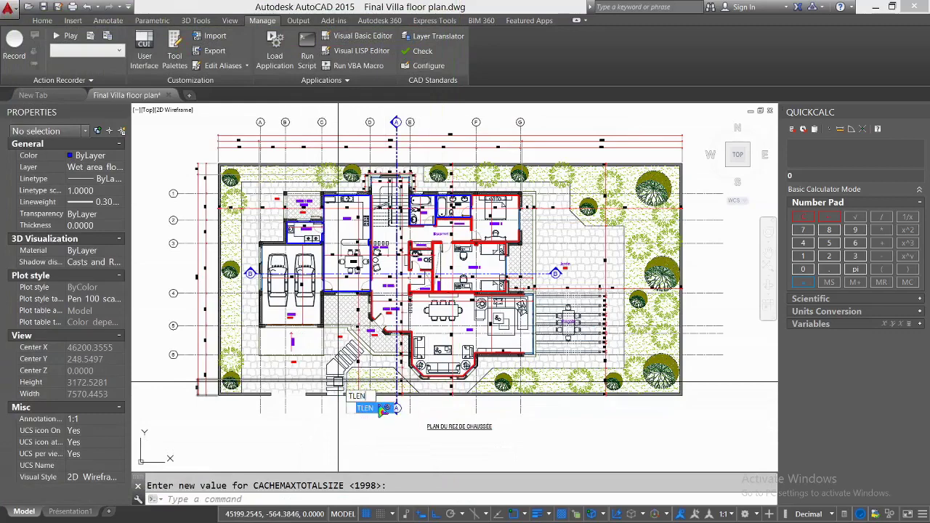
Measure the combined length of the red skirting polylines with the TLEN command, picking the polylines one by one
key("Return")
scroll(390, 326, "up", 2)
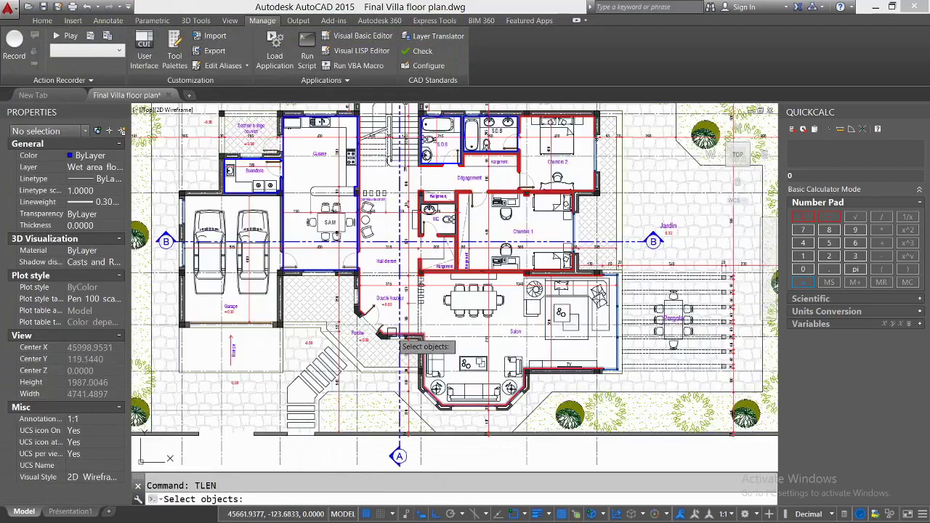
left_click(429, 274)
left_click(428, 273)
left_click(359, 254)
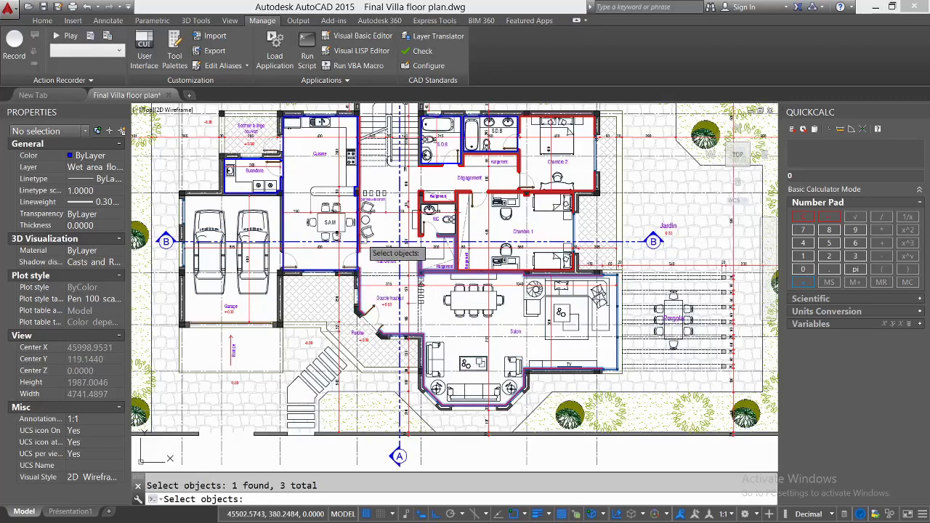
left_click(359, 250)
key("ctrl+z")
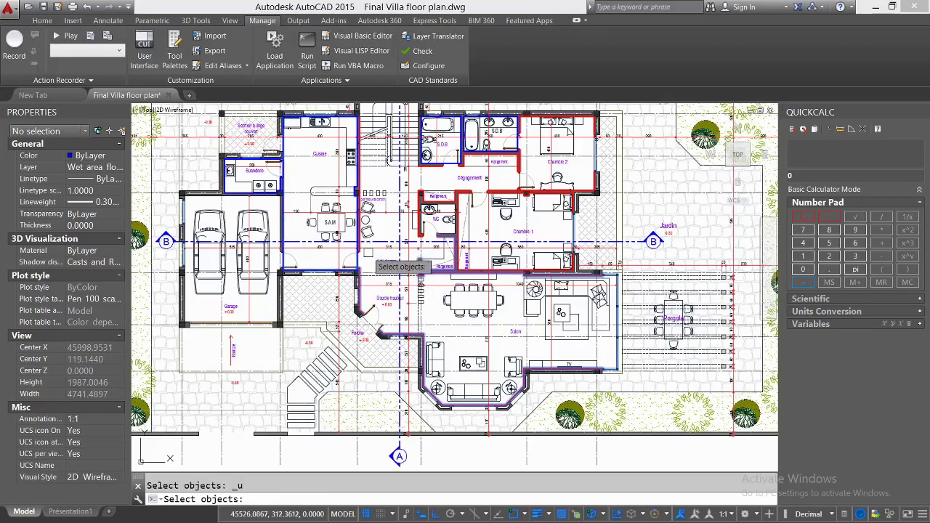
scroll(359, 251, "up", 2)
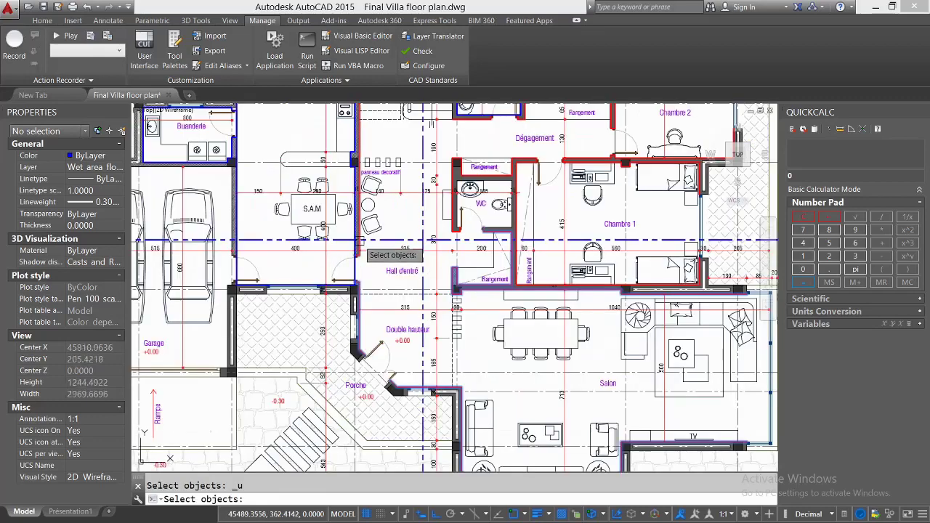
left_click(359, 240)
left_click(451, 226)
middle_click_drag(529, 191, 494, 266)
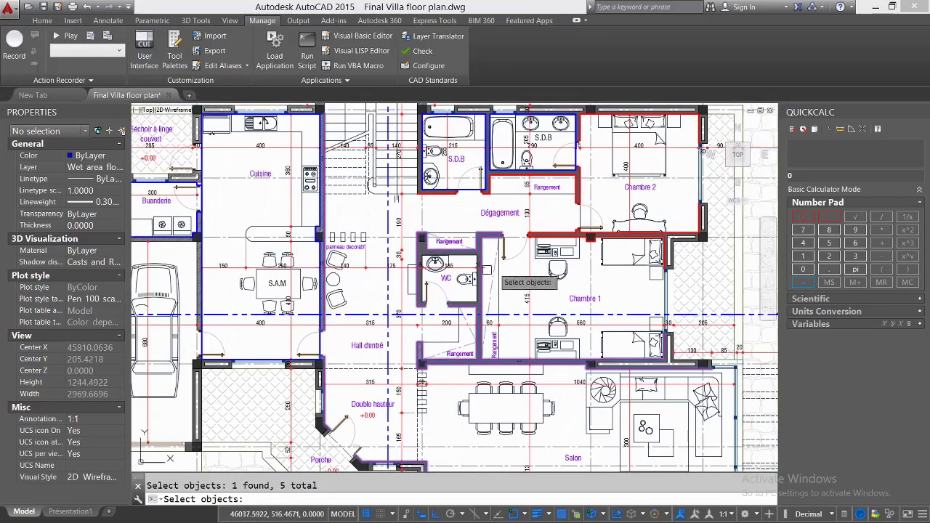
left_click(548, 237)
left_click(576, 194)
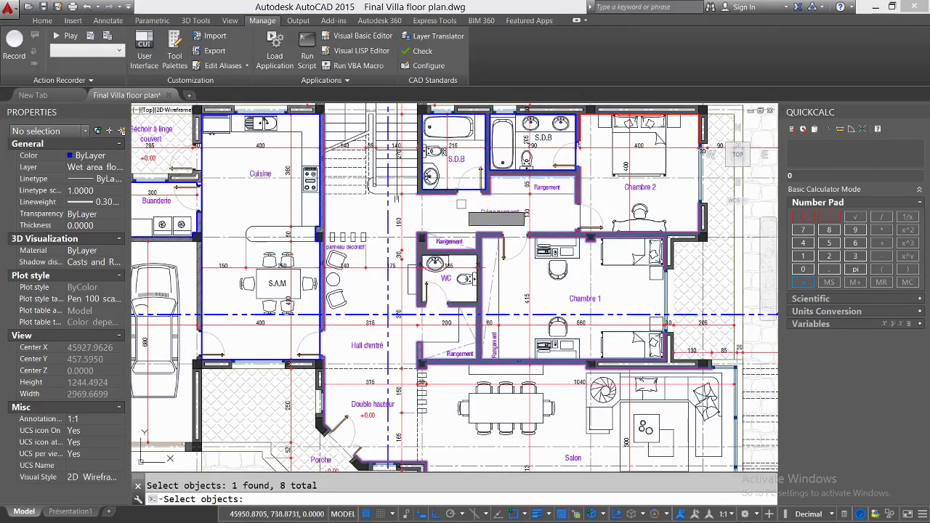
key("Return")
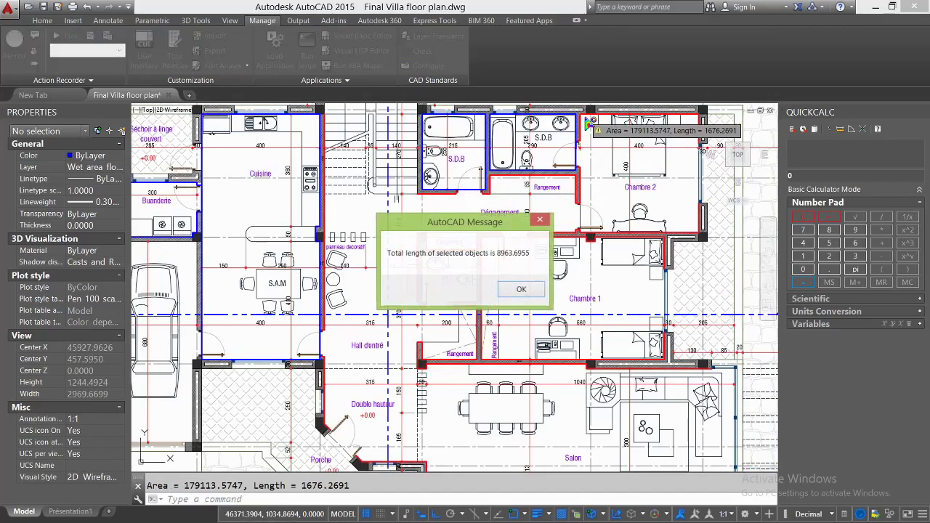
left_click(521, 291)
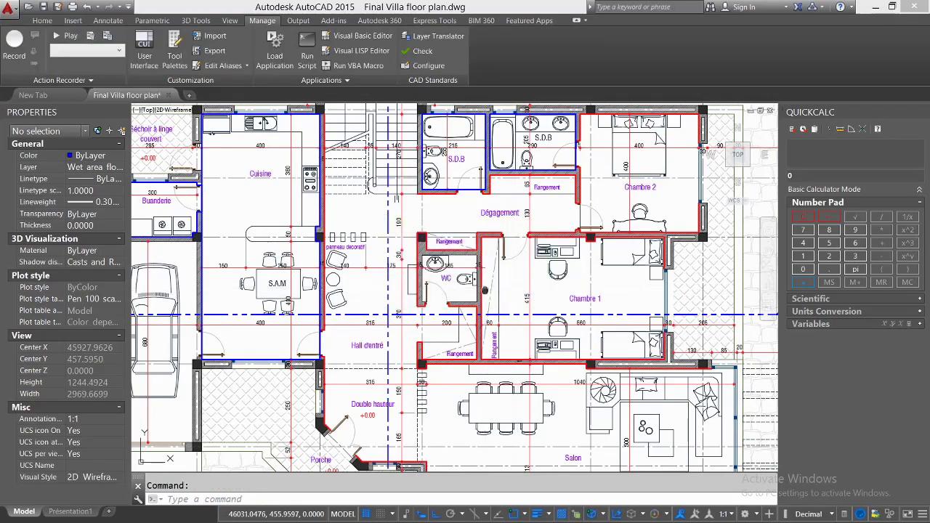
scroll(484, 290, "down", 3)
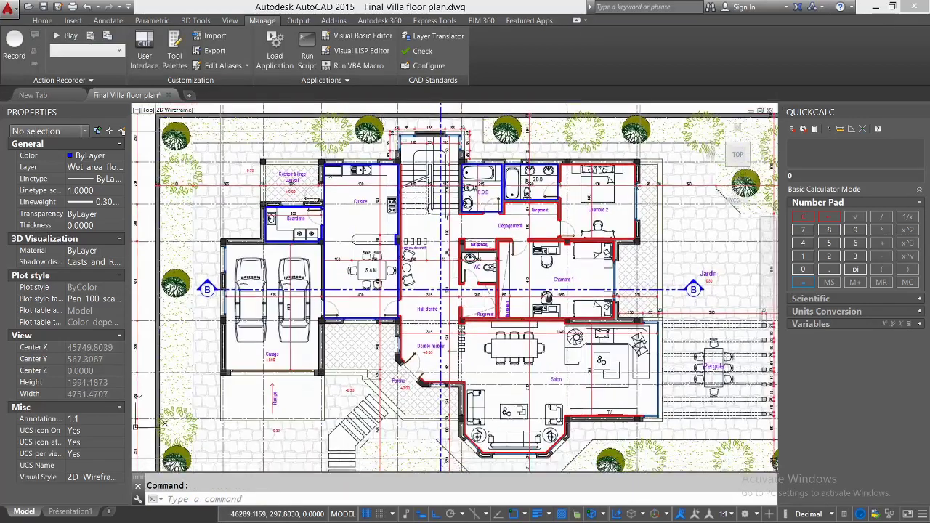
scroll(451, 292, "down", 4)
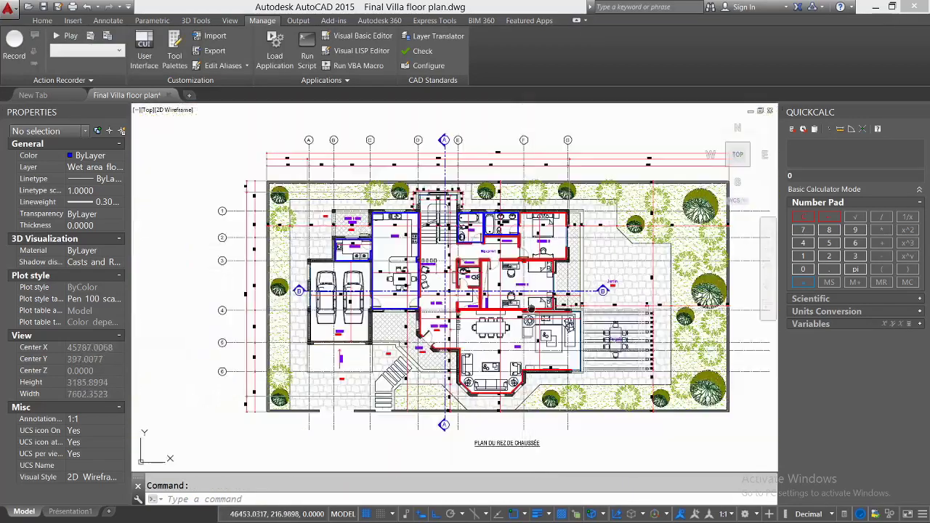
middle_click_drag(531, 308, 515, 297)
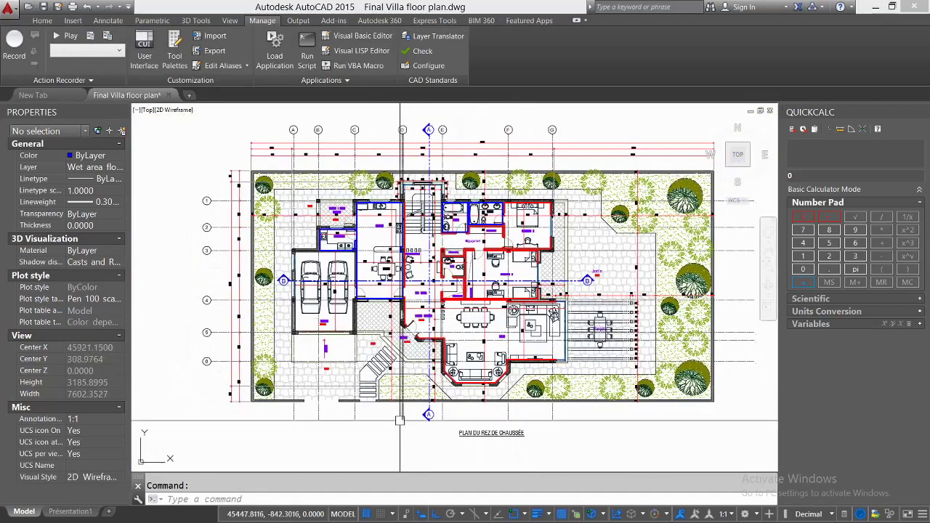
middle_click_drag(405, 440, 396, 440)
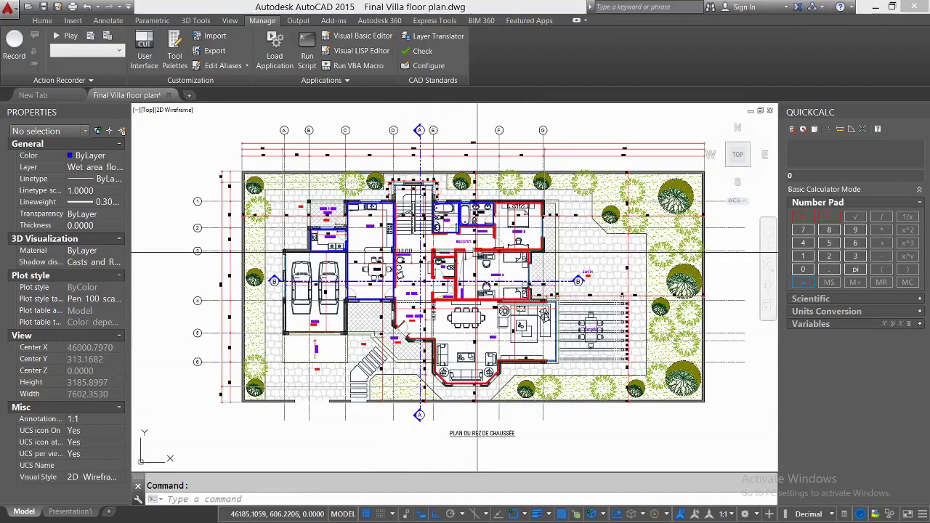
middle_click_drag(459, 244, 476, 254)
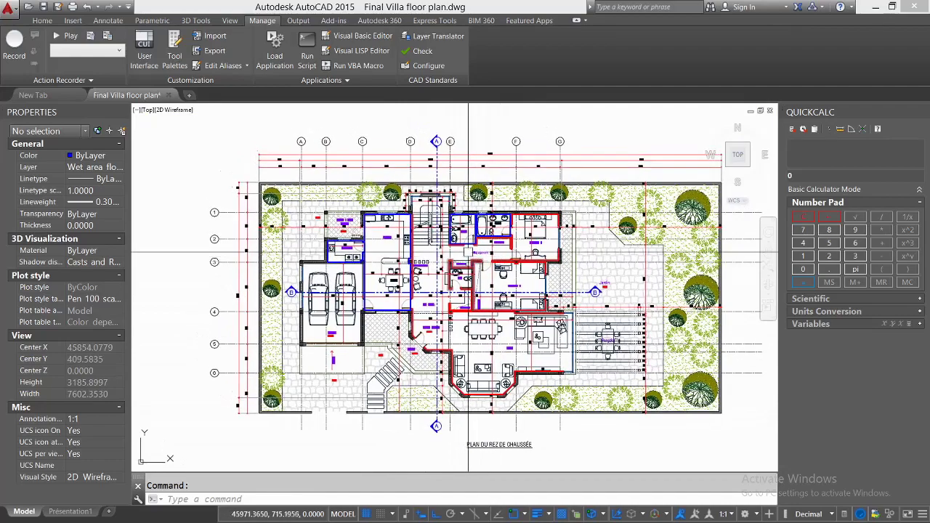
scroll(465, 247, "up", 1)
left_click(481, 240)
left_click(501, 230)
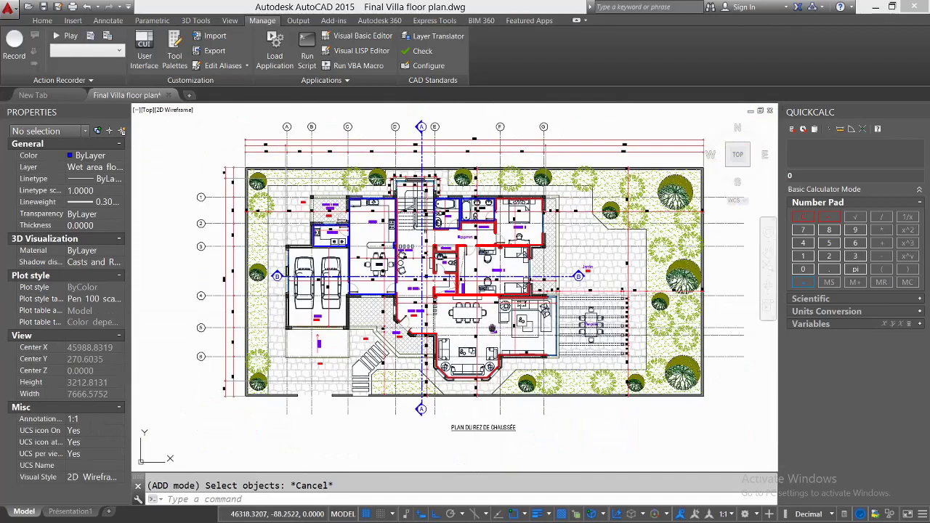
Run AREA in Add area mode by object and include the blue outlines of the Cuisine/S.A.M and Buanderie rooms
scroll(392, 287, "up", 4)
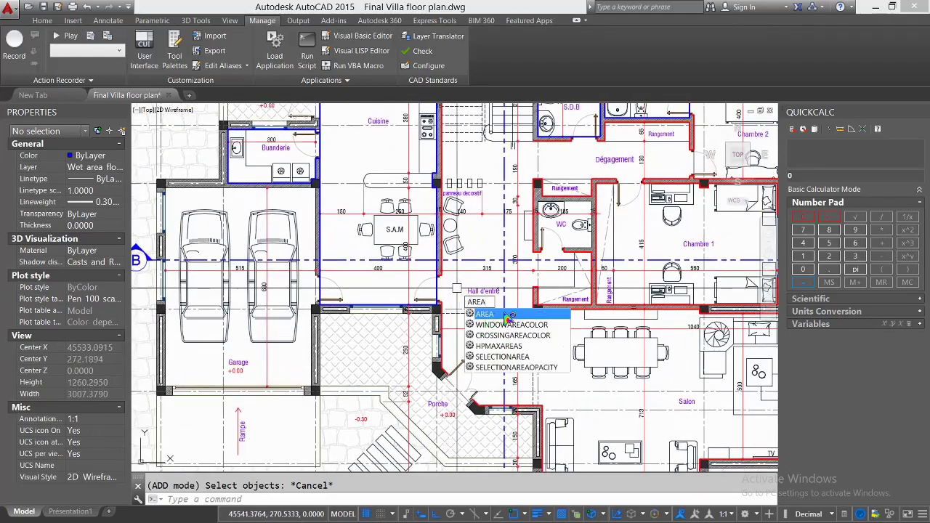
left_click(494, 315)
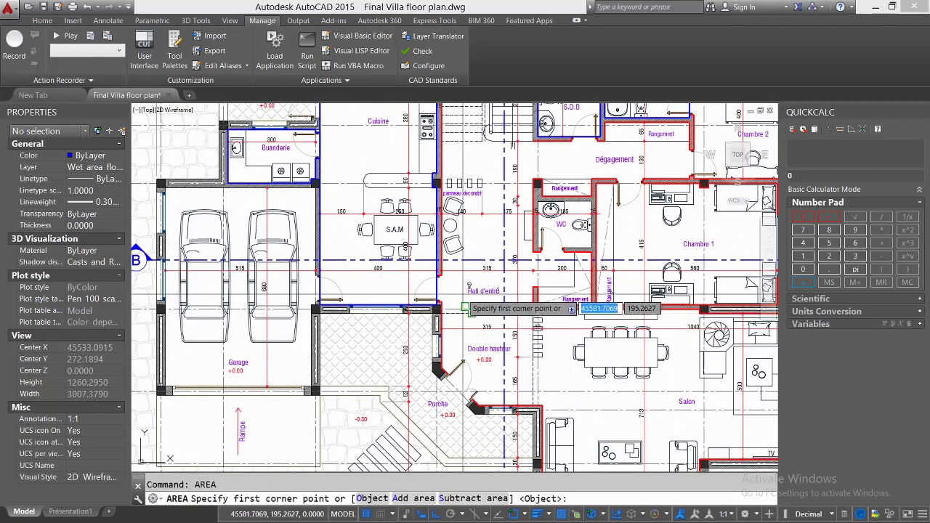
type("a")
key("Return")
type("o")
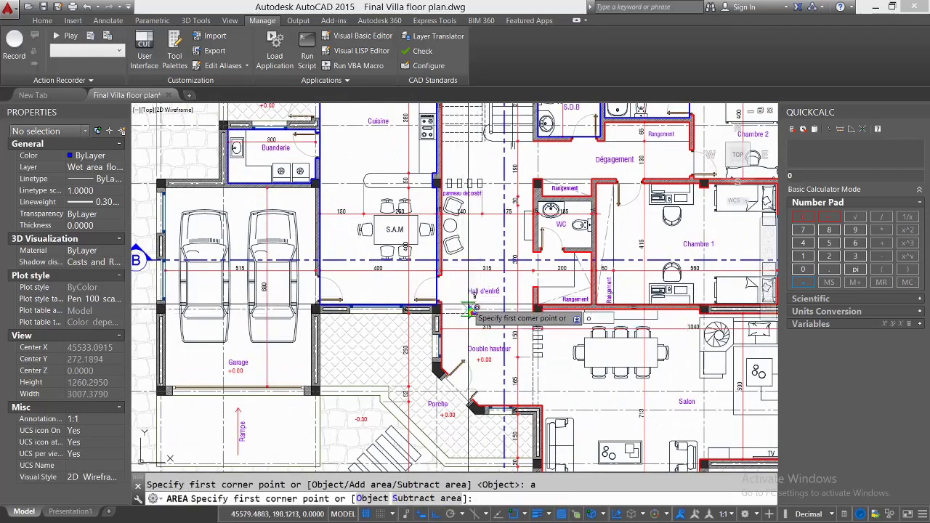
key("Return")
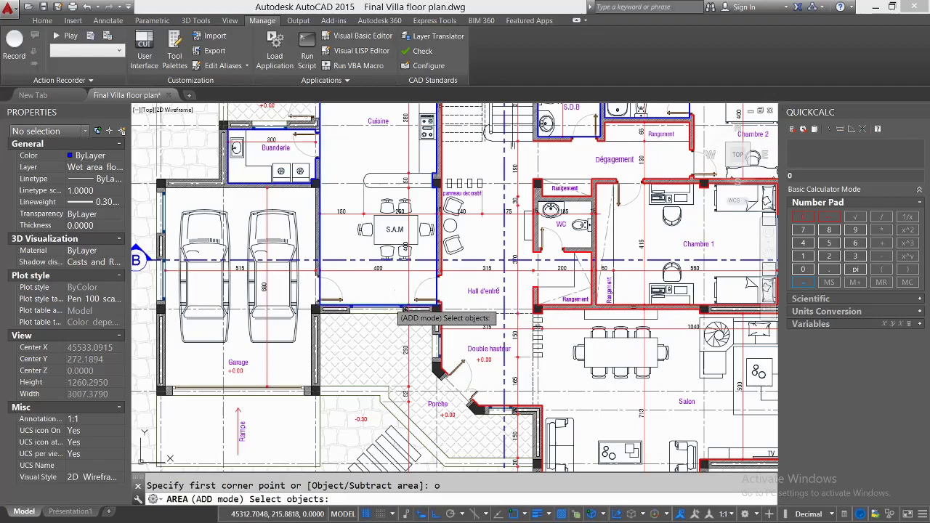
left_click(398, 310)
middle_click_drag(318, 205, 345, 326)
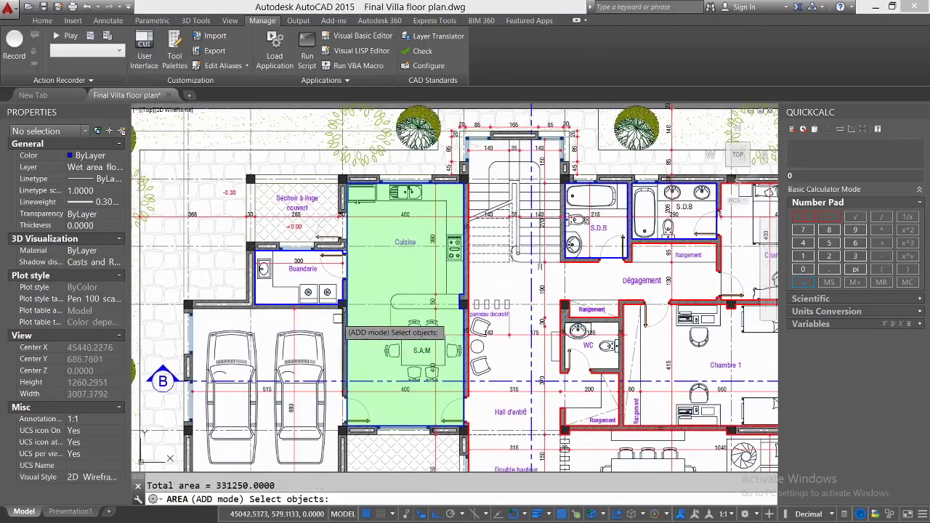
left_click(323, 304)
Add the blue outlines of both S.D.B bathrooms to the running area total, and end the measurement
middle_click_drag(428, 250, 256, 212)
middle_click_drag(416, 236, 417, 261)
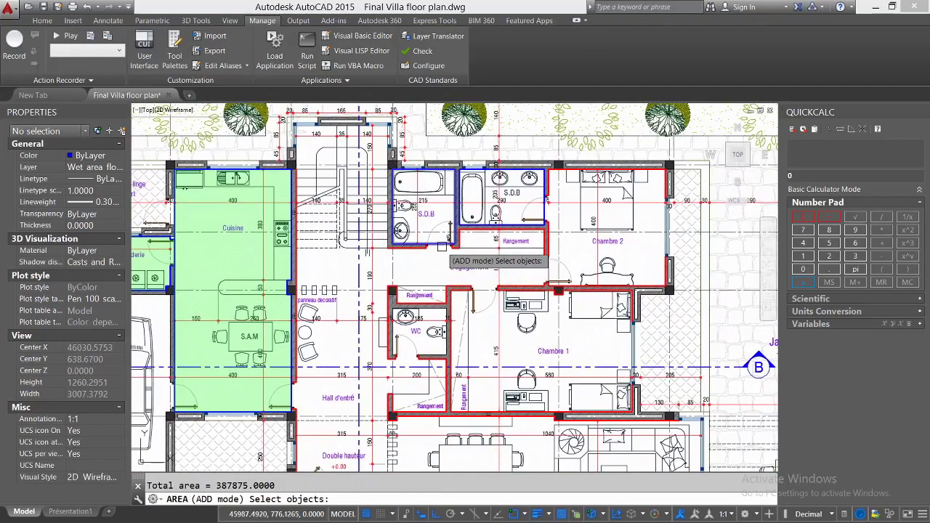
left_click(439, 245)
middle_click_drag(473, 219, 495, 254)
scroll(541, 260, "up", 2)
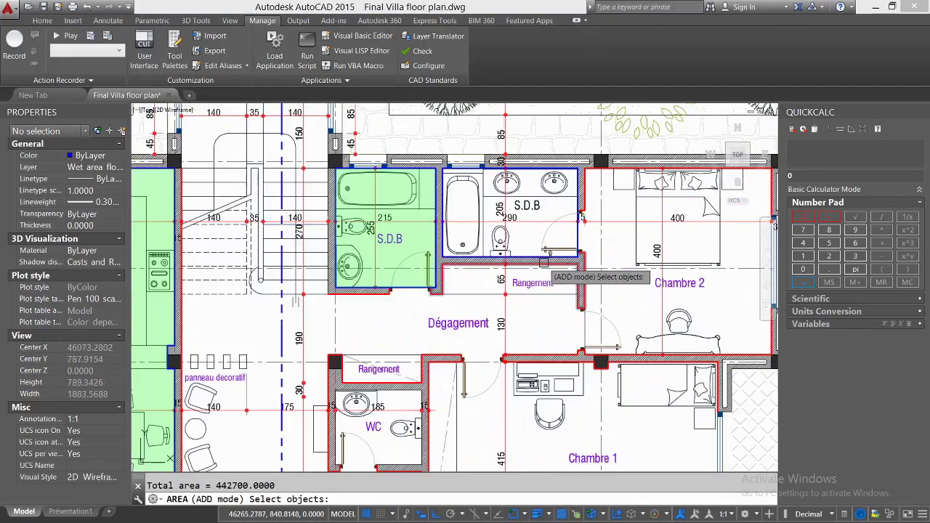
left_click(536, 254)
scroll(526, 254, "down", 2)
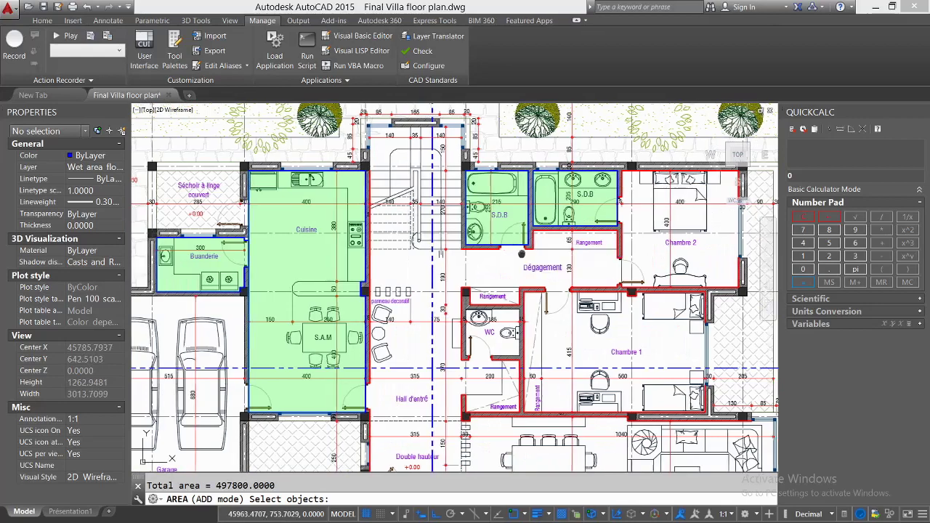
middle_click_drag(521, 254, 563, 245)
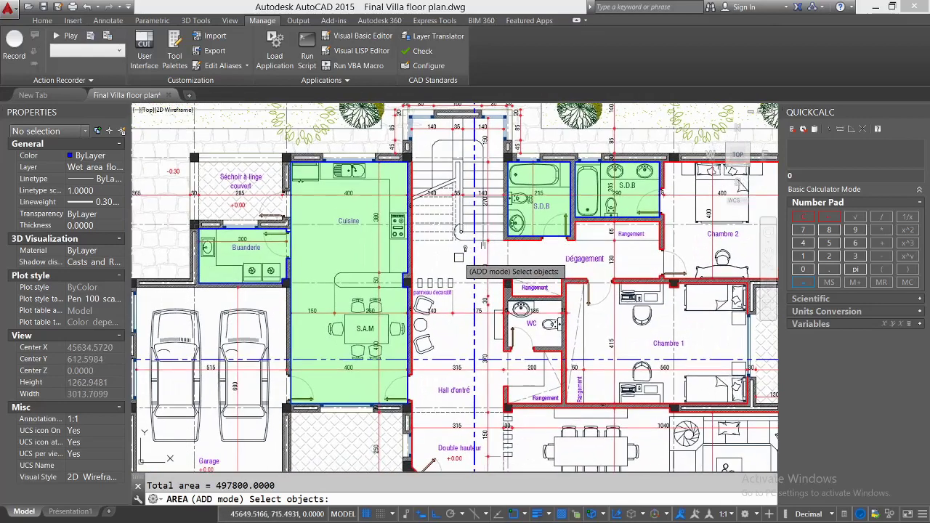
key("Return")
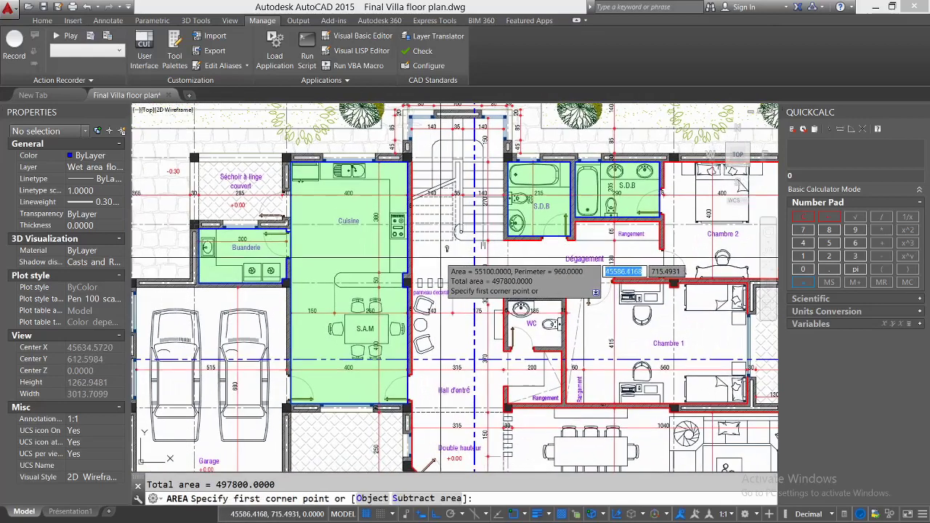
scroll(417, 254, "down", 2)
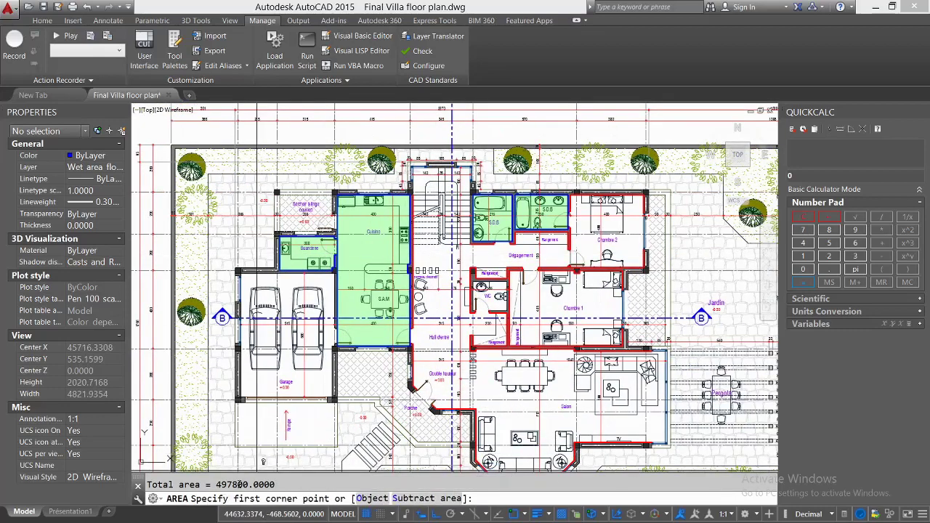
middle_click_drag(407, 385, 433, 352)
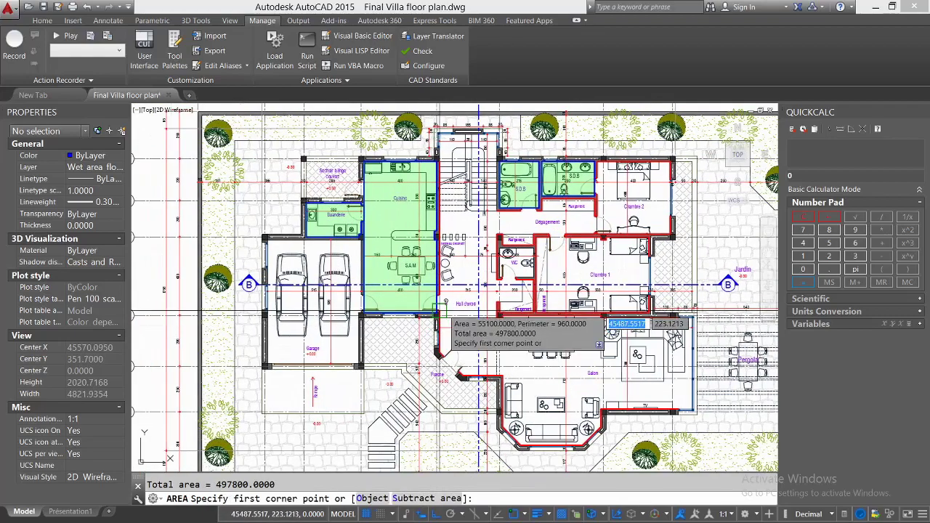
key("Escape")
scroll(484, 279, "down", 3)
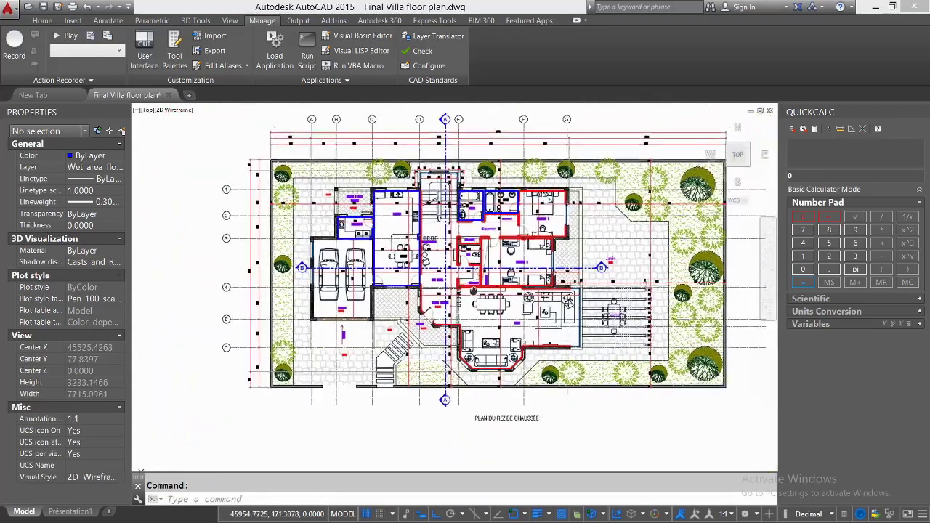
middle_click_drag(496, 288, 449, 308)
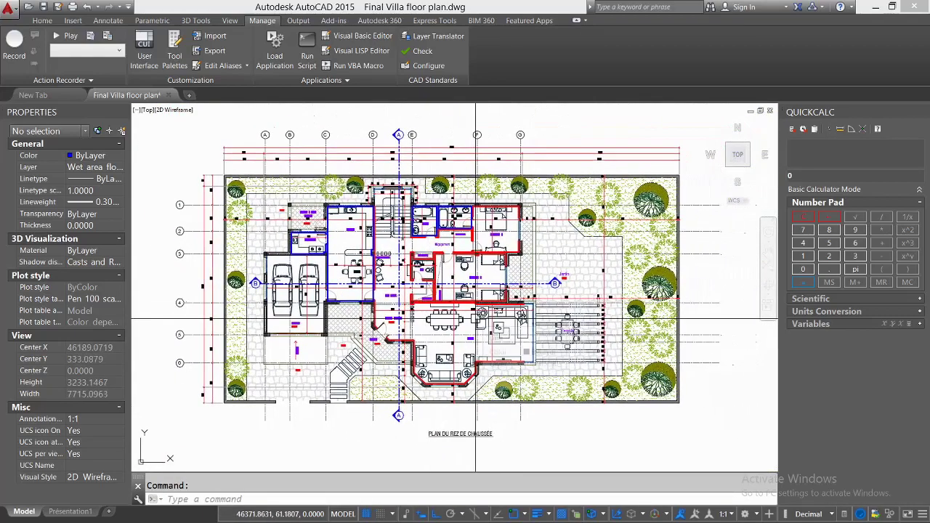